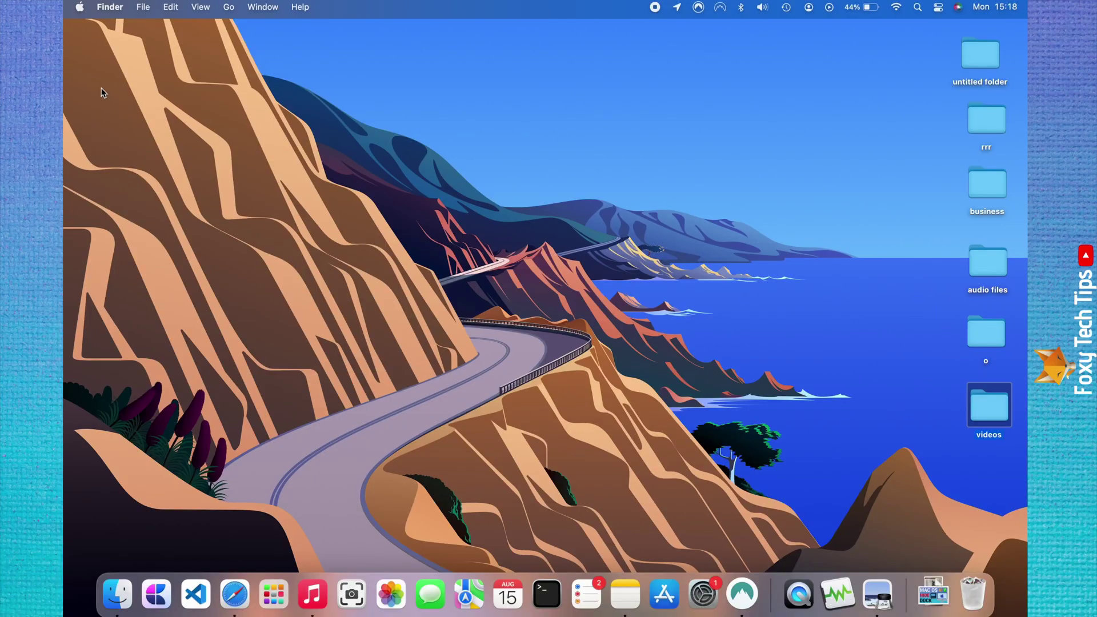
# Open the Apple menu from the Finder menu bar.
pyautogui.click(80, 8)
pyautogui.click(79, 9)
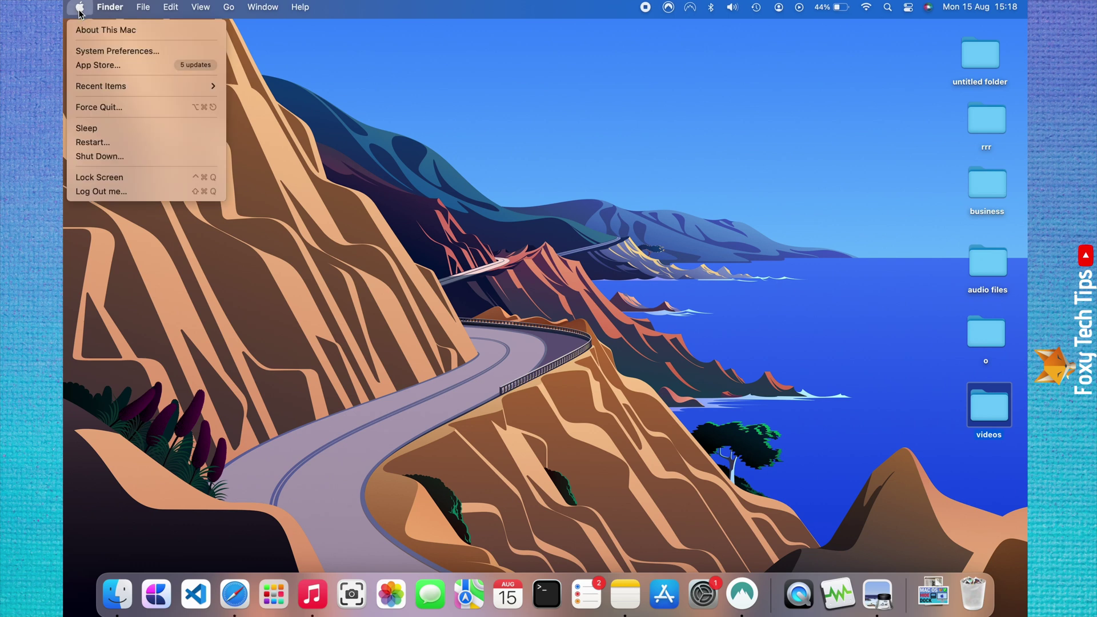
# Launch System Preferences and go to the Dock & Menu Bar pane.
pyautogui.click(127, 51)
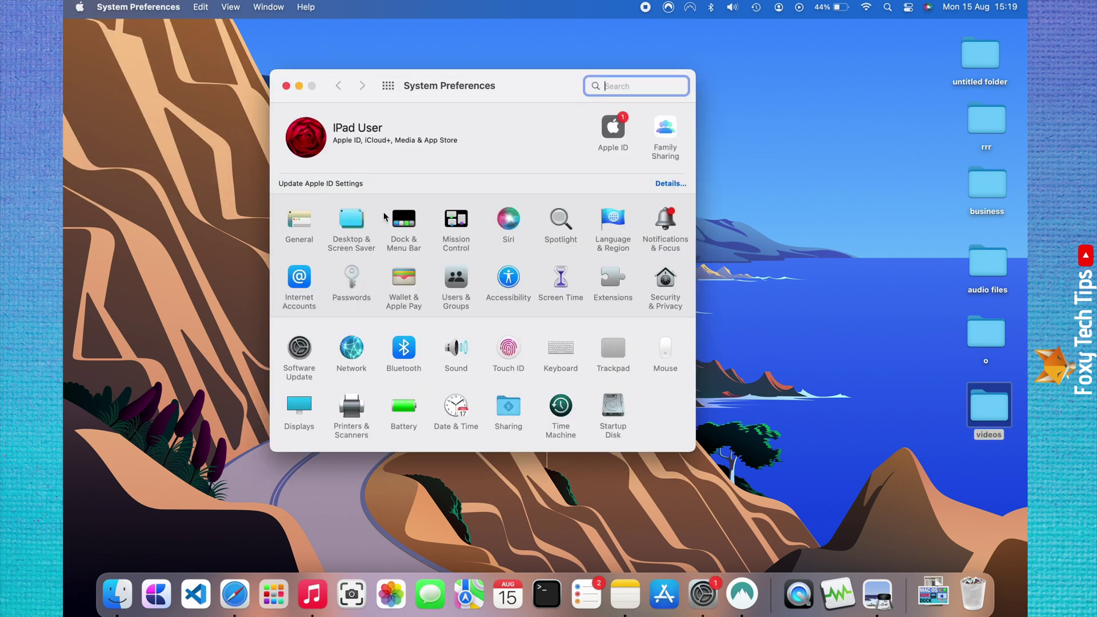
pyautogui.click(408, 245)
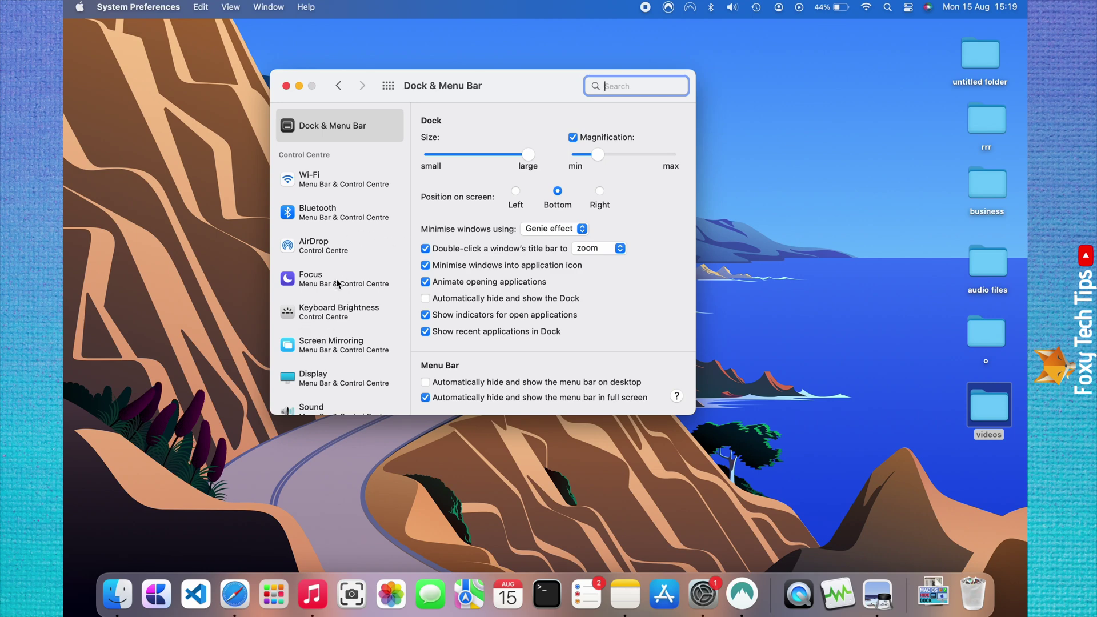
# Scroll the sidebar to Menu Bar Only and select Clock.
pyautogui.scroll(-10, 314, 273)
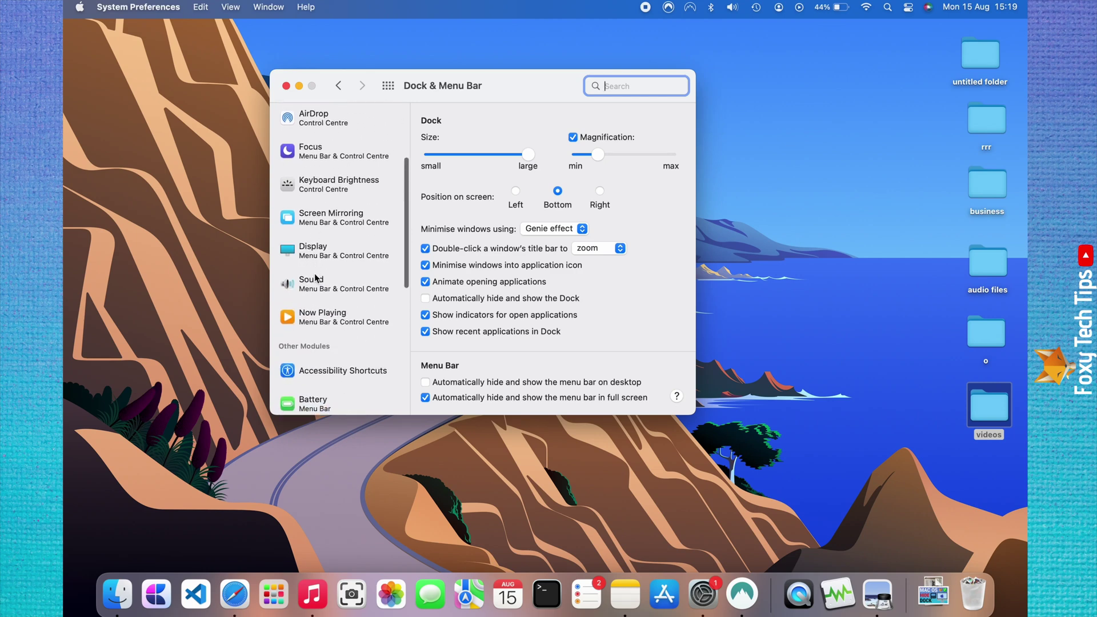
pyautogui.scroll(-2, 315, 278)
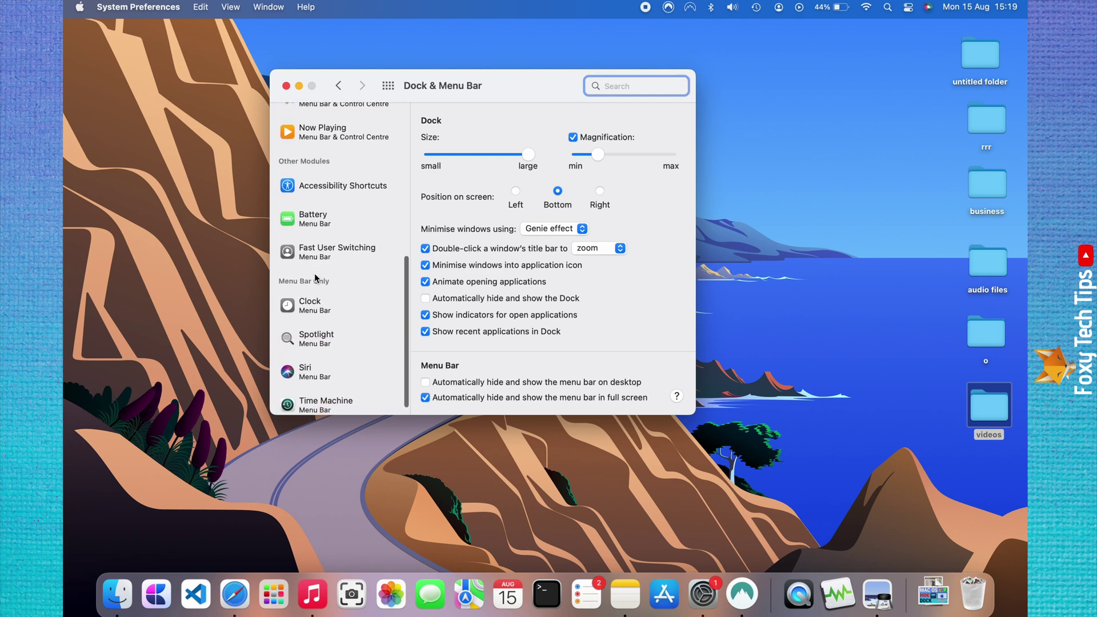
pyautogui.click(314, 308)
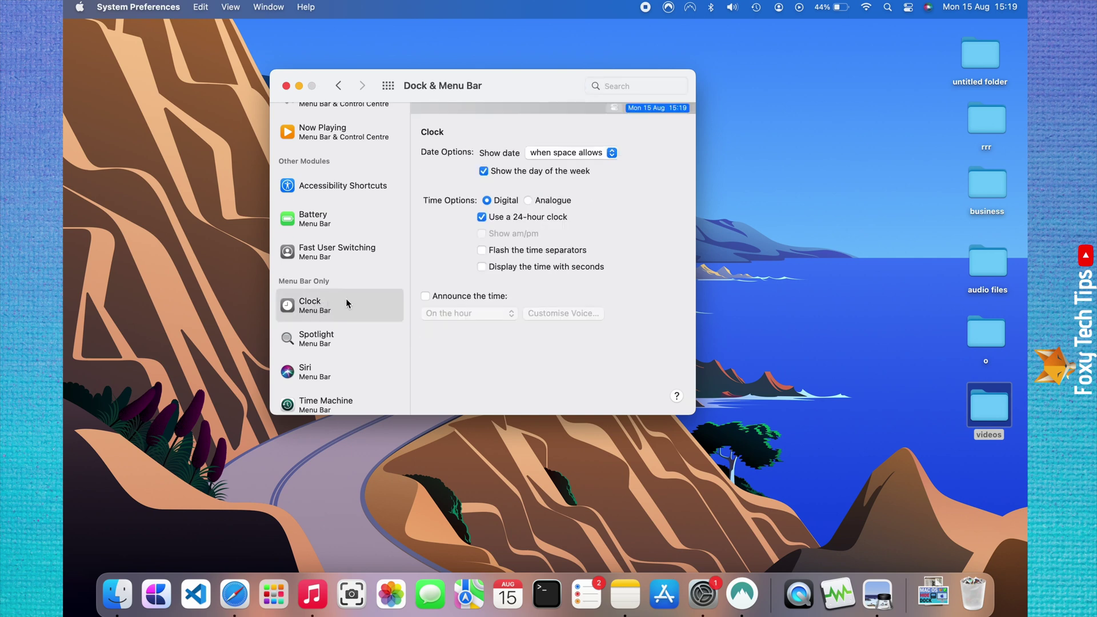
# Enable 'Announce the time' with the interval set to 'On the hour'.
pyautogui.click(457, 297)
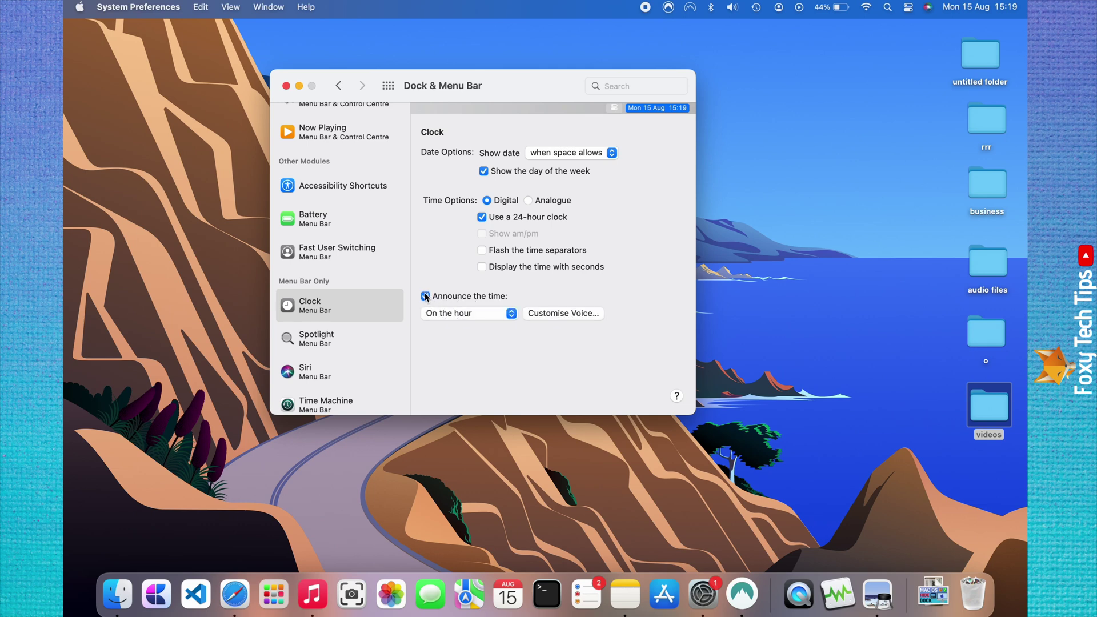
pyautogui.click(456, 318)
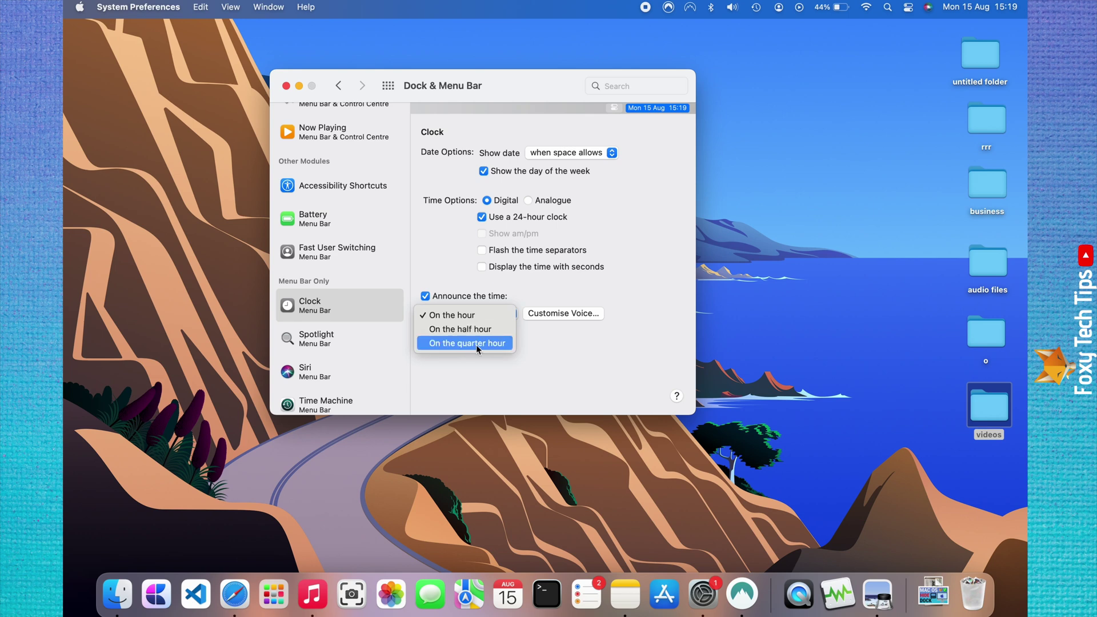
pyautogui.click(451, 319)
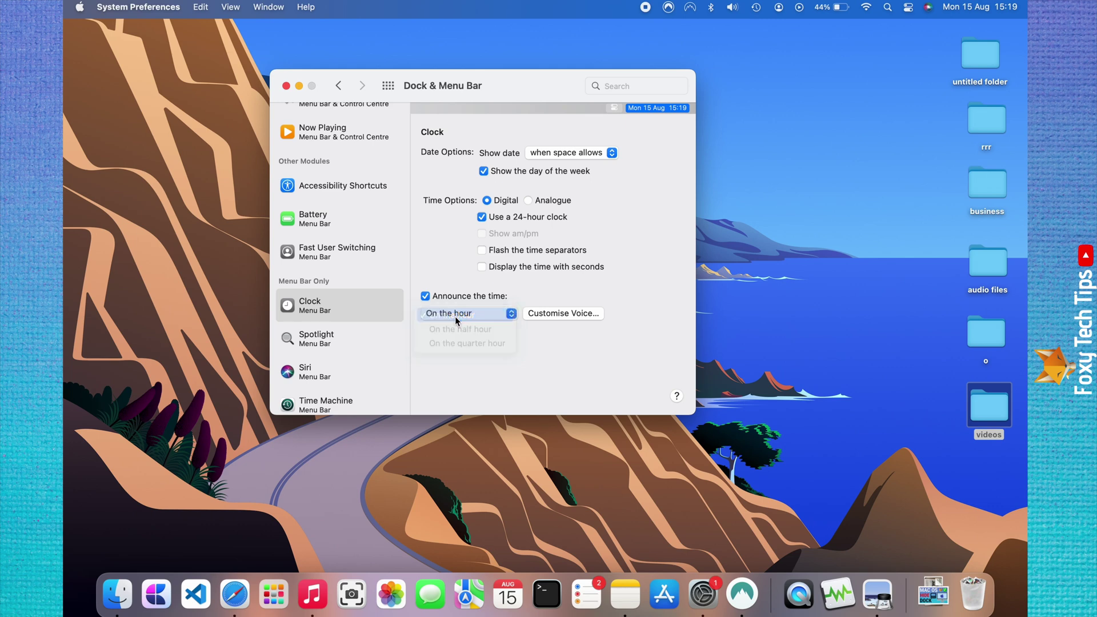
# Open Customise Voice… and drop down the Voice pop-up's list of voices.
pyautogui.click(546, 317)
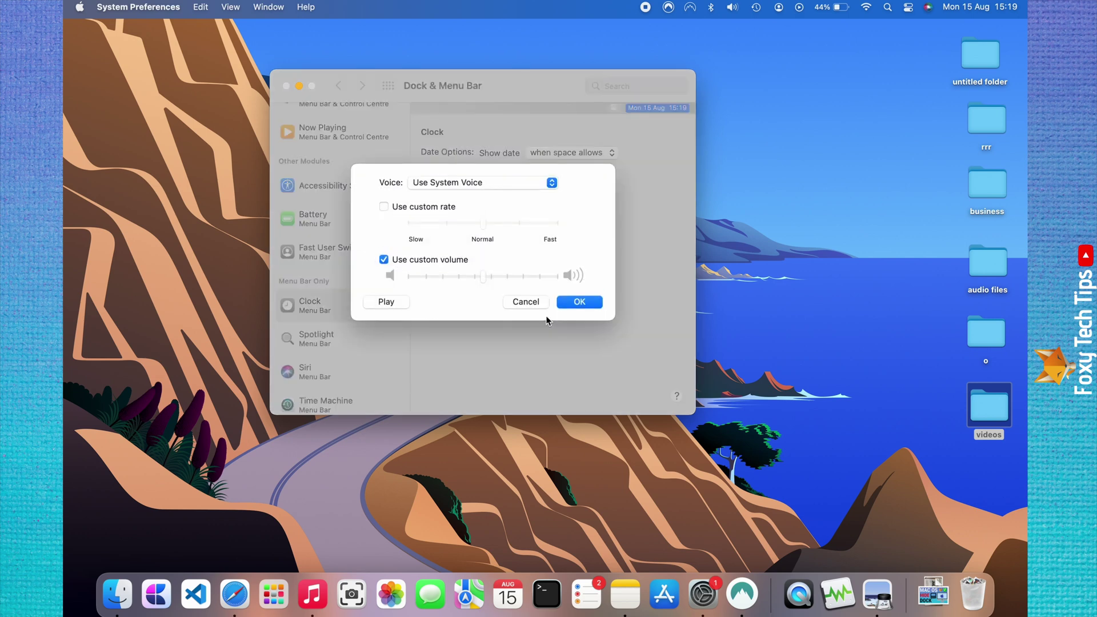
pyautogui.click(447, 183)
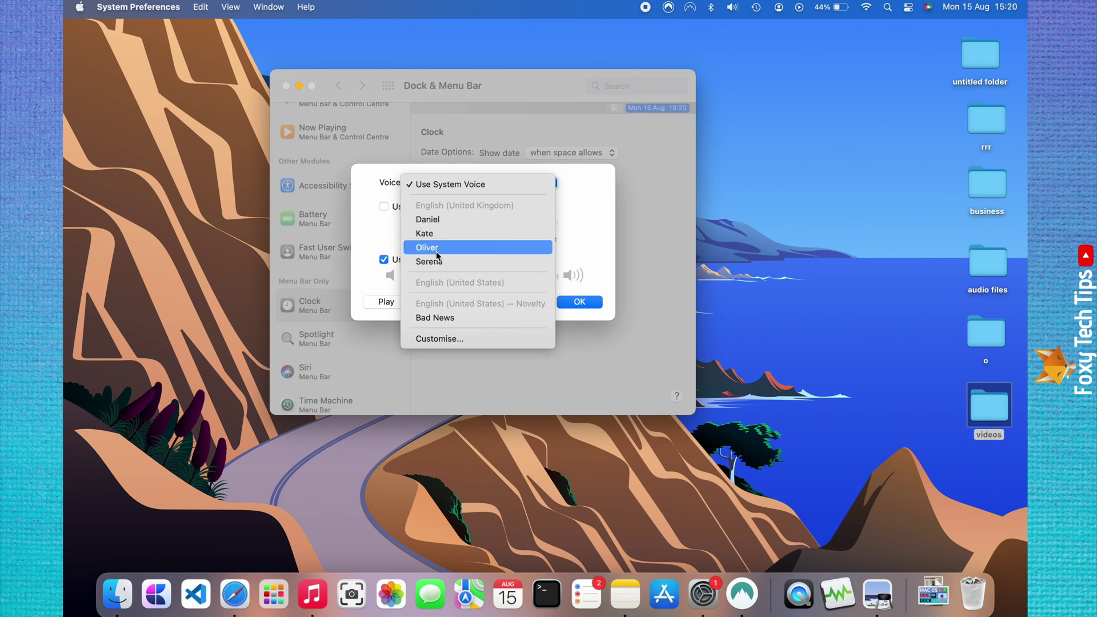
pyautogui.click(448, 338)
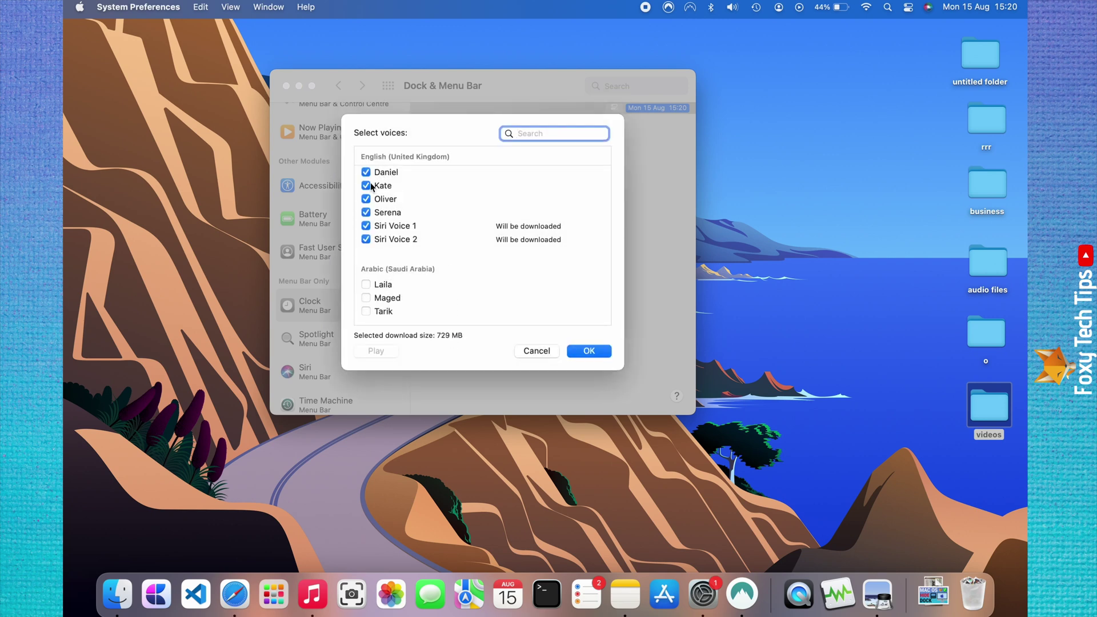
pyautogui.scroll(-3, 425, 259)
pyautogui.scroll(-10, 425, 260)
pyautogui.moveTo(605, 170); pyautogui.dragTo(606, 218)
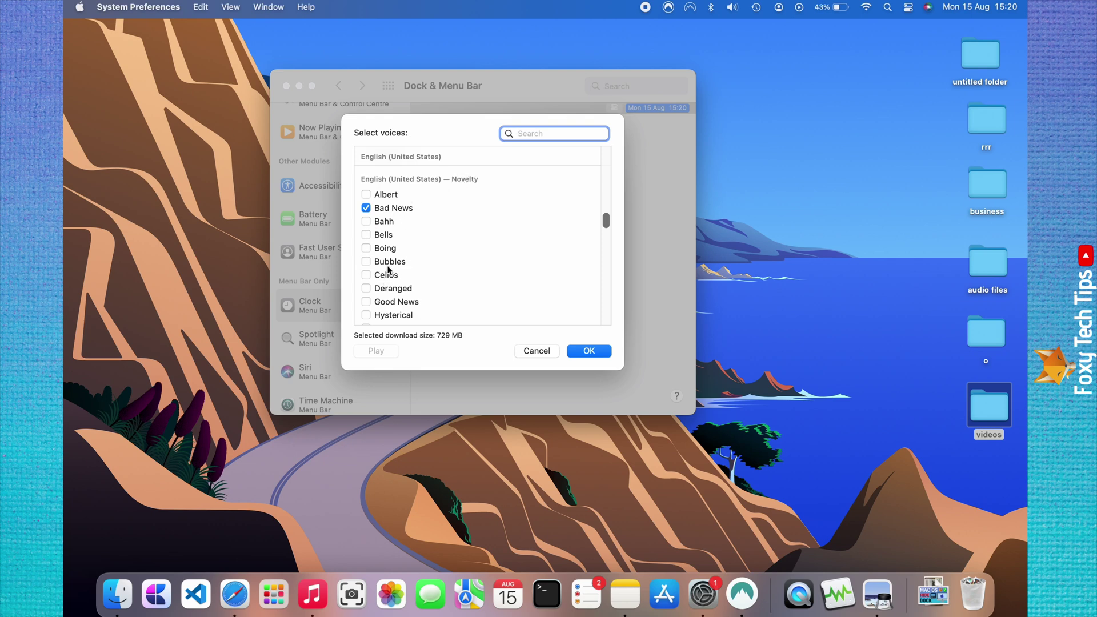
pyautogui.click(392, 248)
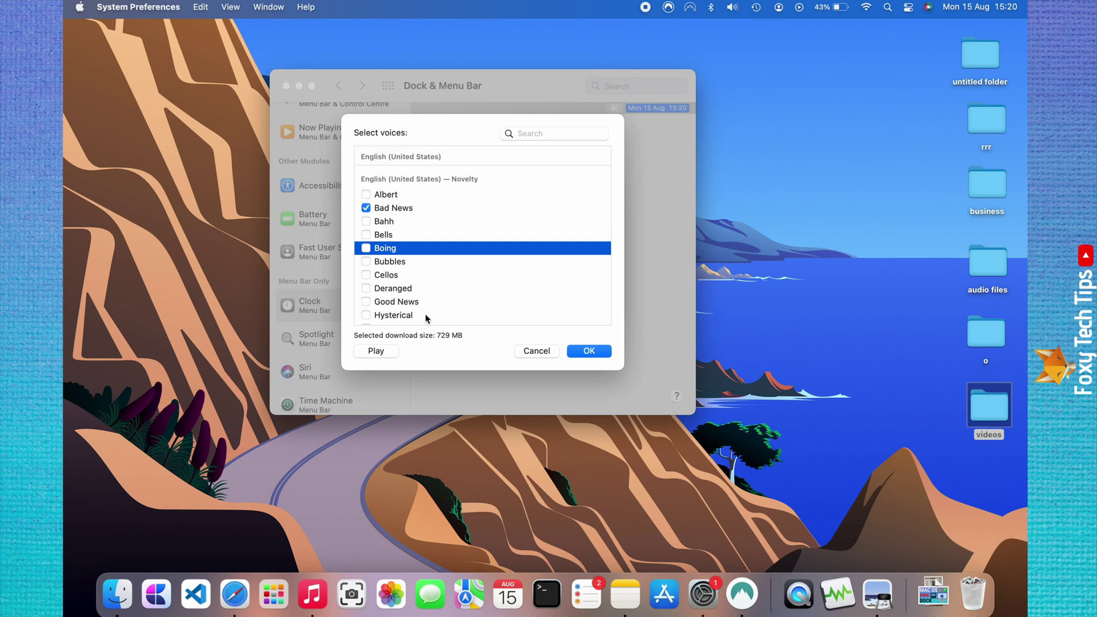
pyautogui.scroll(15, 519, 266)
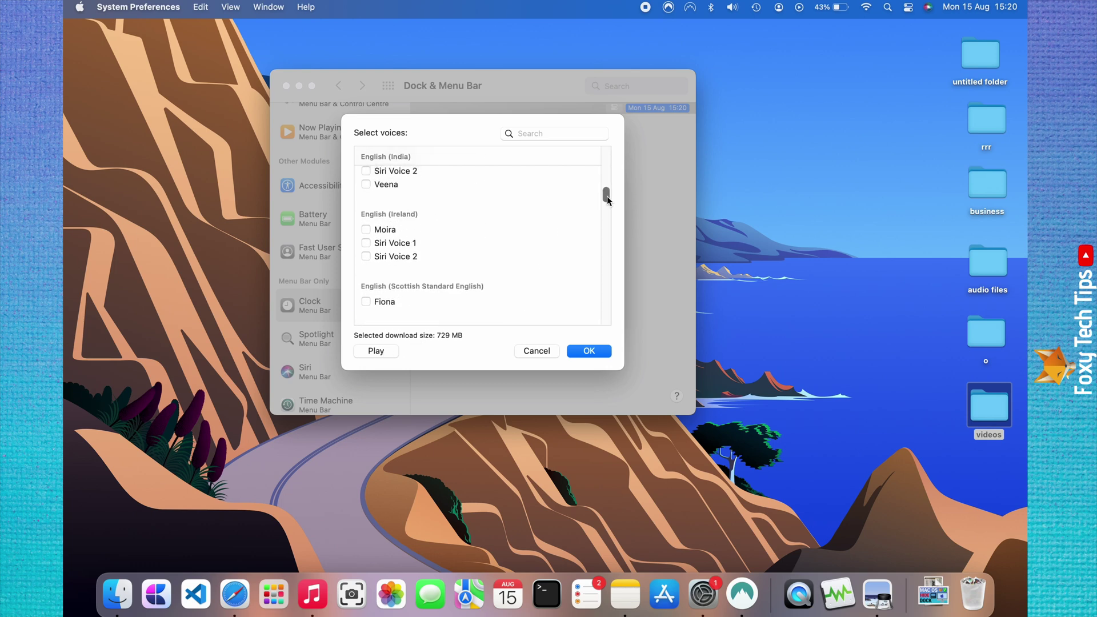
pyautogui.moveTo(607, 194); pyautogui.dragTo(608, 137)
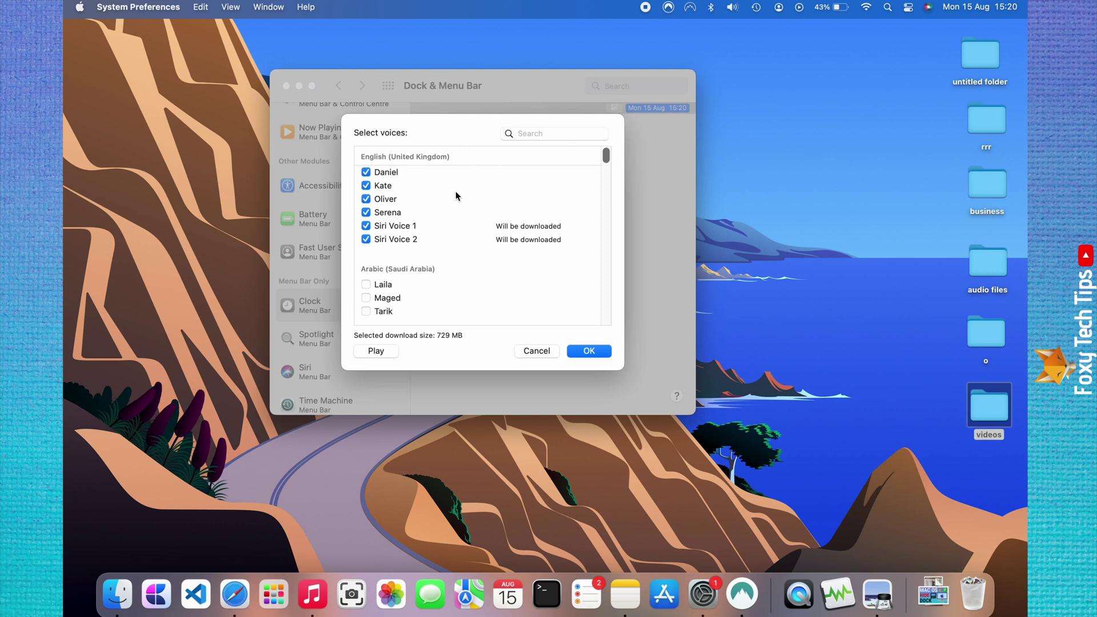
pyautogui.click(414, 198)
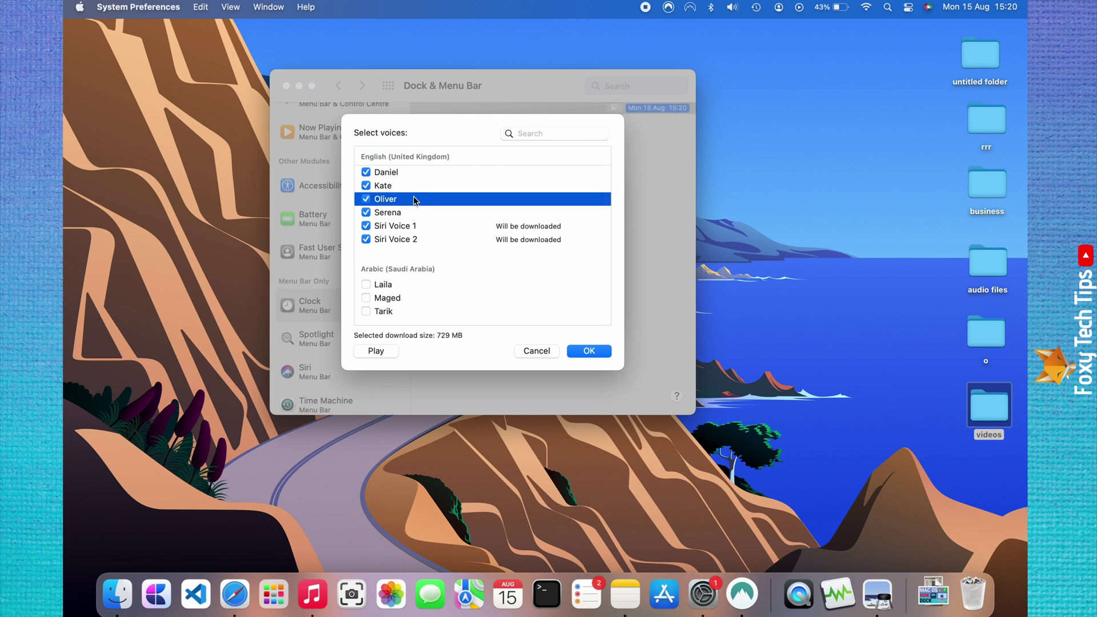
pyautogui.click(591, 352)
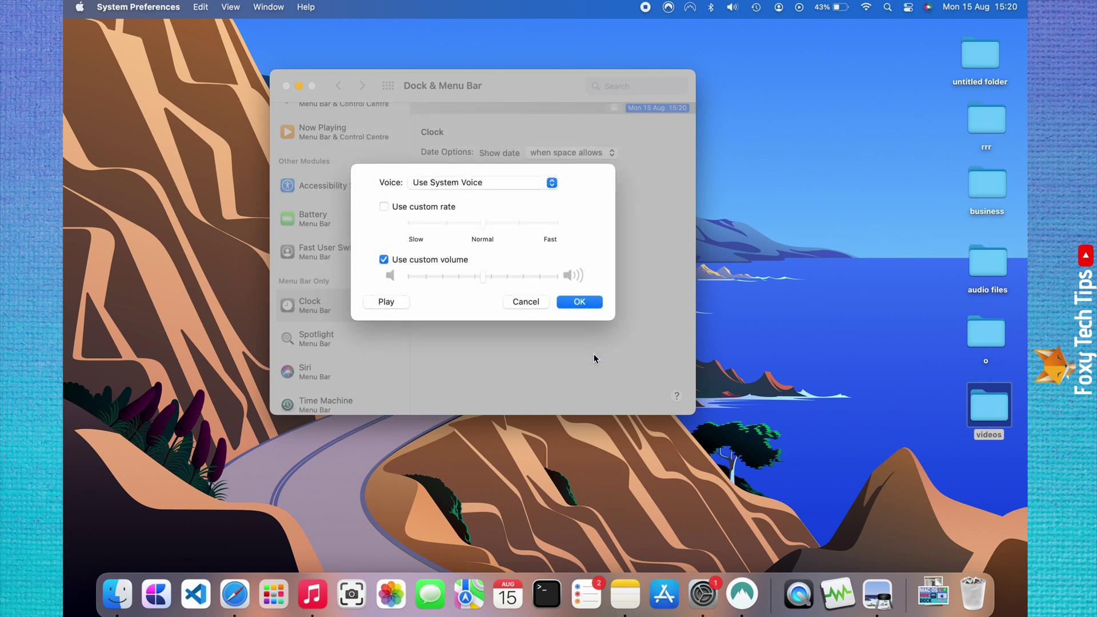
# Choose the Serena voice and leave the speaking rate at Normal.
pyautogui.click(486, 188)
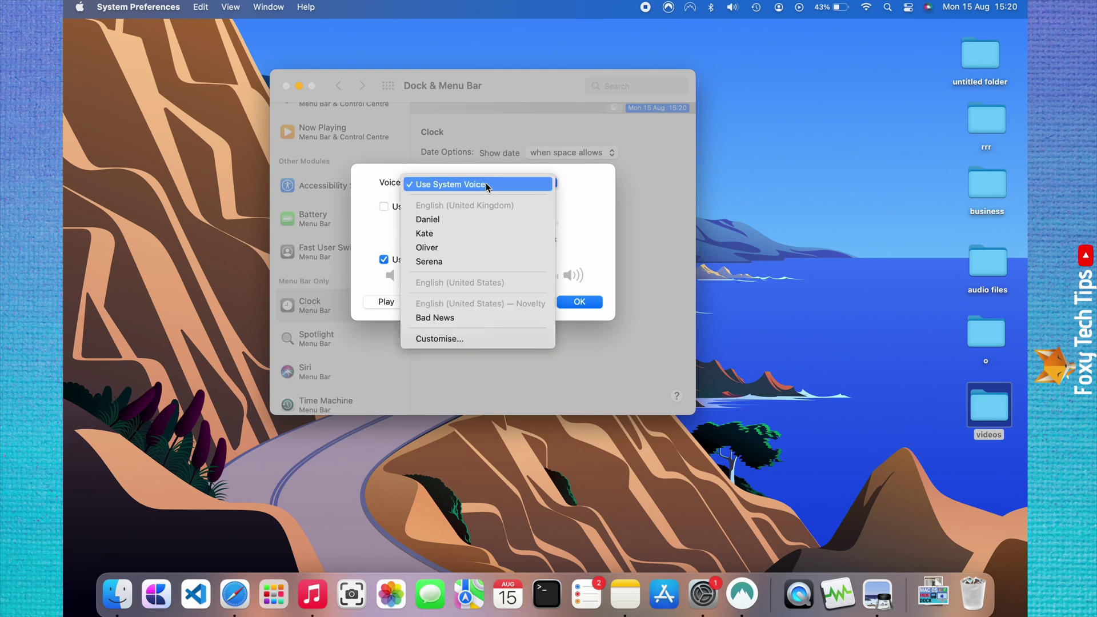
pyautogui.click(441, 261)
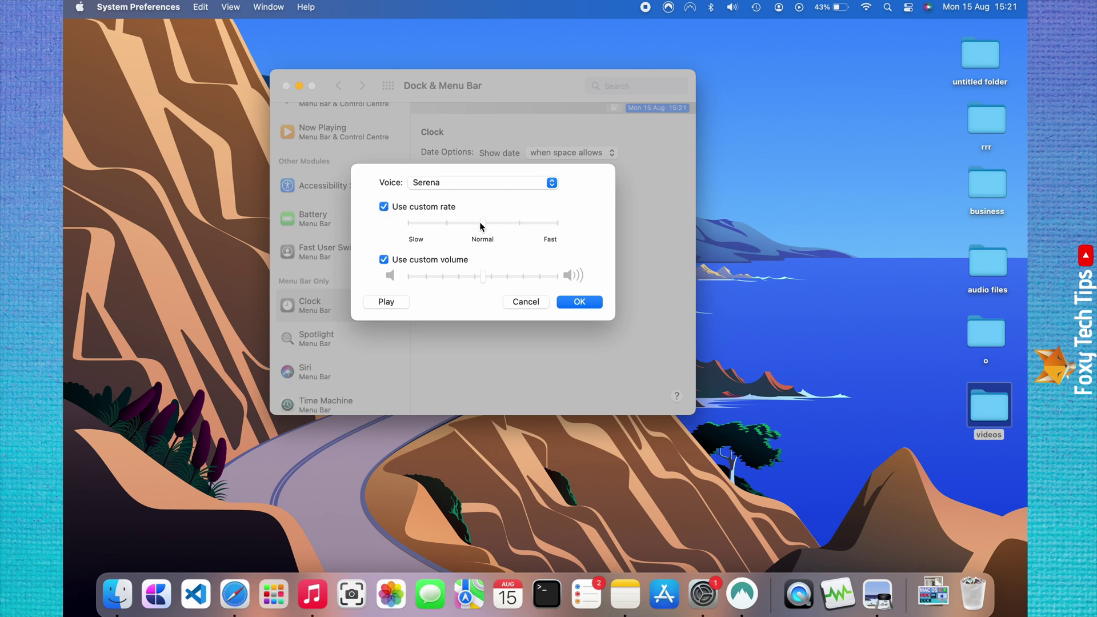
pyautogui.moveTo(433, 224); pyautogui.dragTo(510, 230)
pyautogui.moveTo(555, 227); pyautogui.dragTo(480, 222)
# Keep custom volume on, lower it, preview the announcement, and confirm with OK.
pyautogui.click(383, 260)
pyautogui.click(384, 260)
pyautogui.moveTo(536, 280); pyautogui.dragTo(510, 284)
pyautogui.click(384, 302)
pyautogui.moveTo(509, 276); pyautogui.dragTo(484, 277)
pyautogui.click(584, 309)
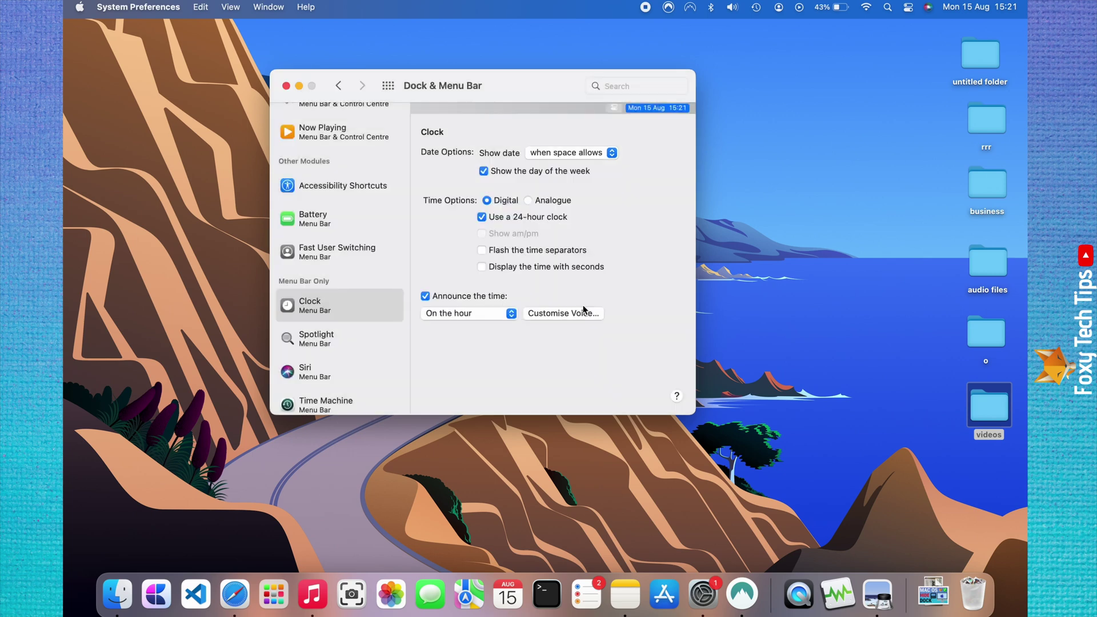